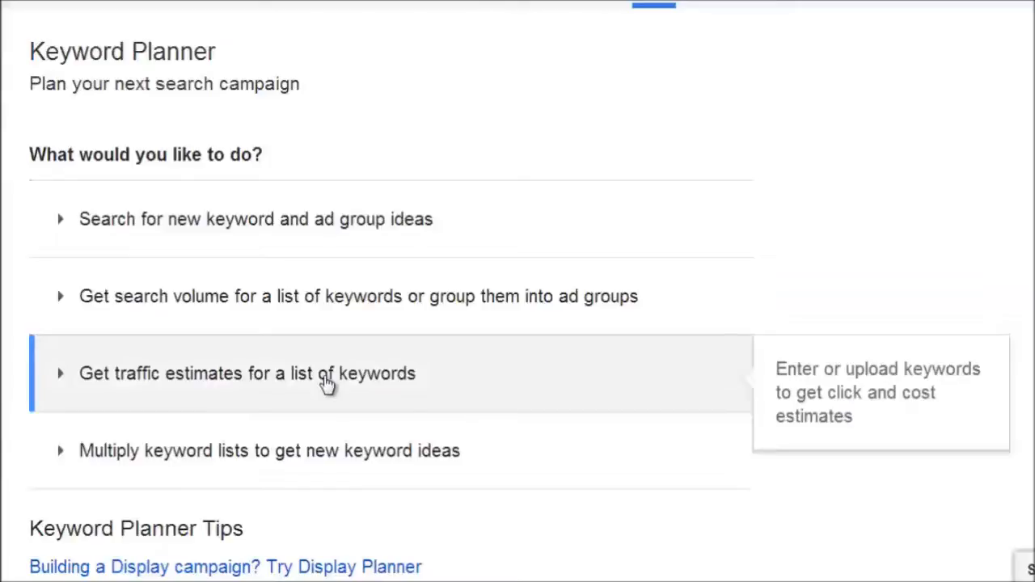
- Open the traffic estimates option for a list of keywords and paste the copied dog training keyword list into it
click(456, 375)
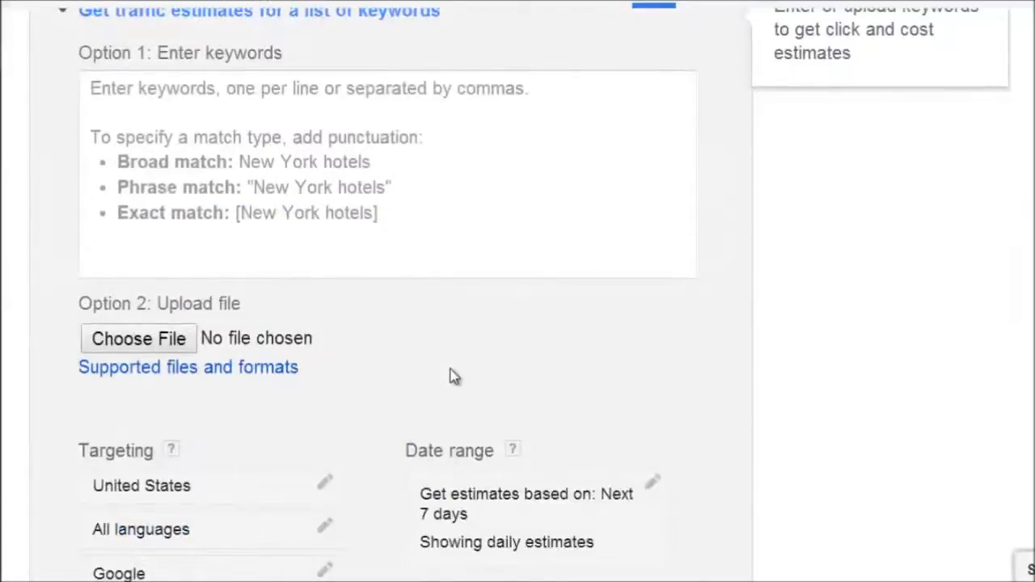
scroll(453, 376, up, 1)
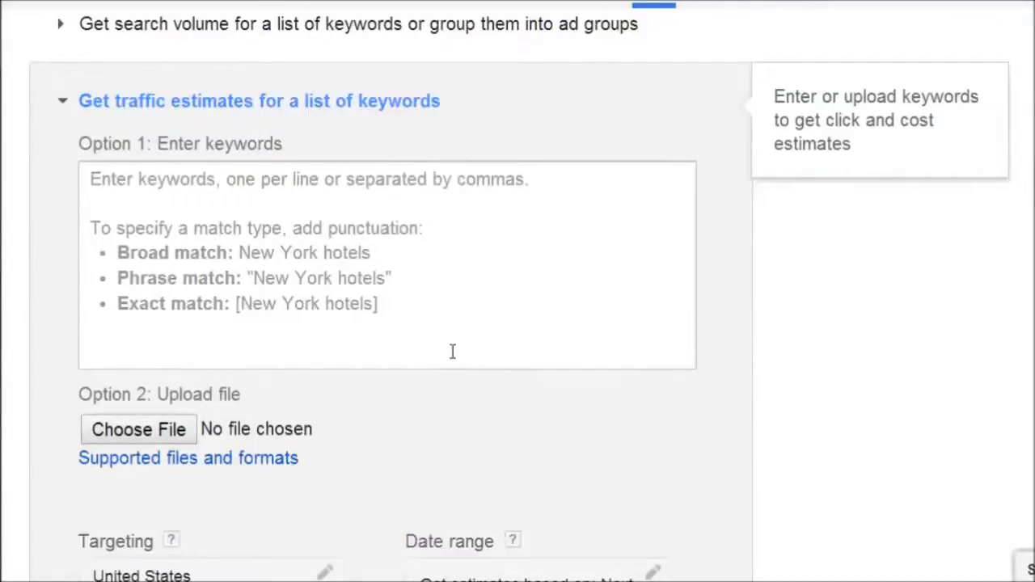
click(275, 246)
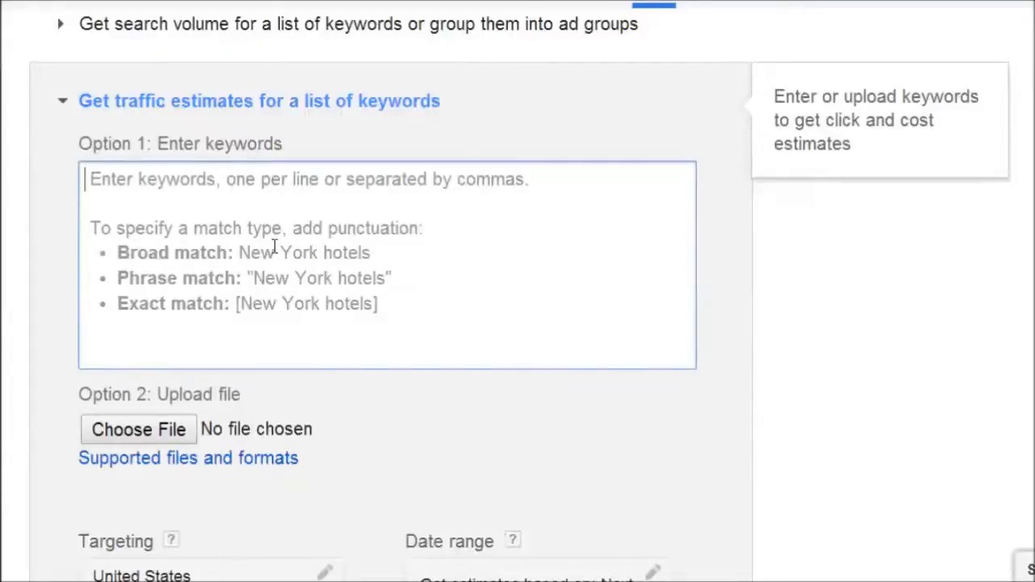
right_click(125, 207)
click(212, 309)
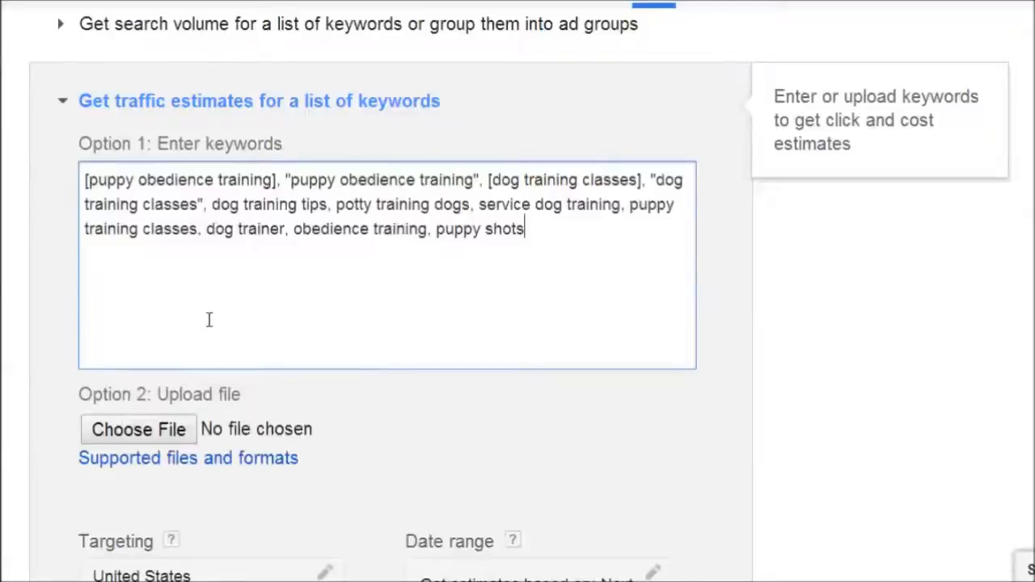
- Put the keywords on separate lines, keeping only the six from [puppy obedience training] through potty training dogs
click(286, 181)
key(BackSpace)
key(BackSpace)
key(Return)
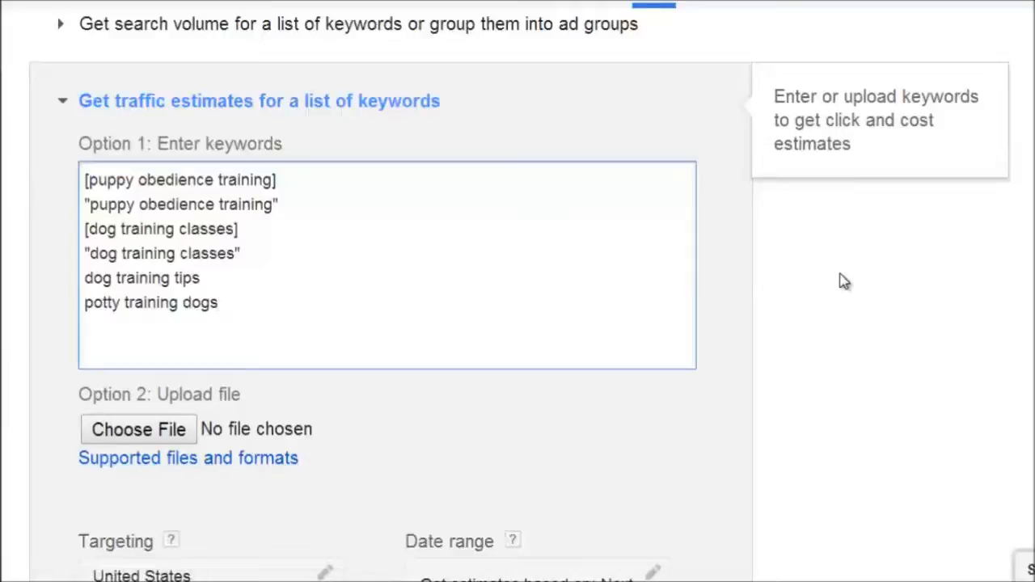
- Check the keyword list, targeting and date range, and get the traffic estimates
scroll(841, 281, down, 3)
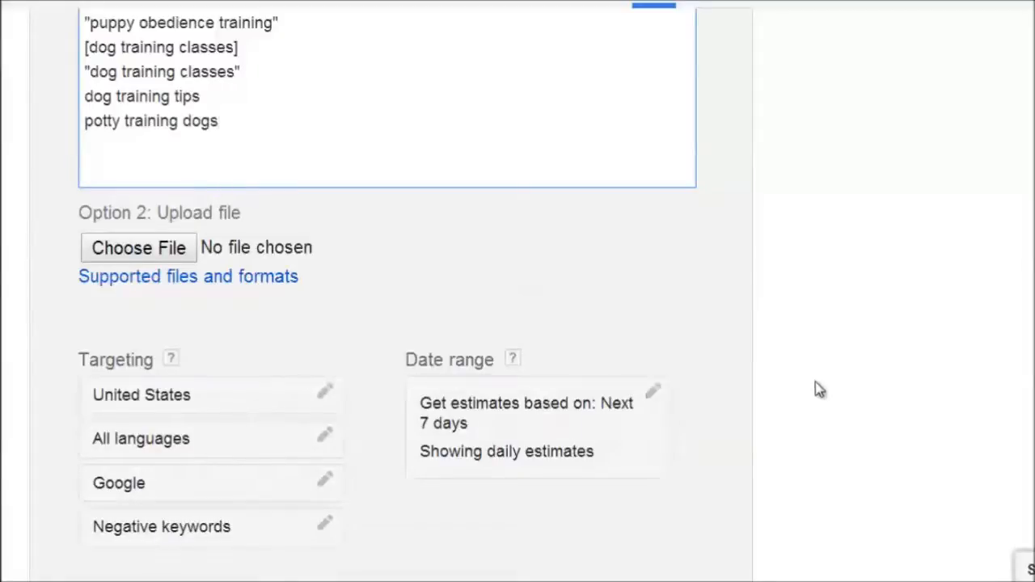
scroll(815, 383, up, 1)
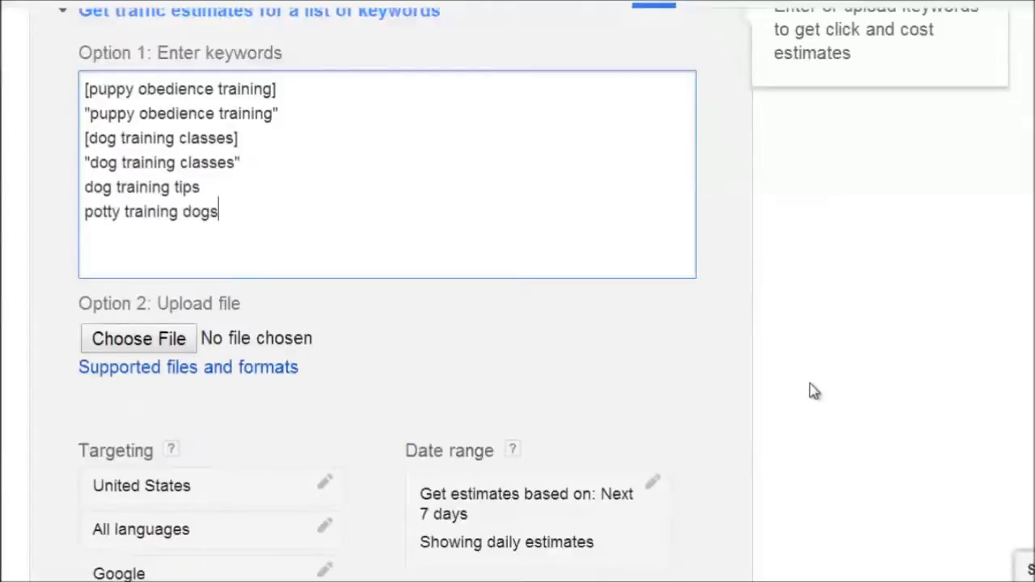
scroll(809, 392, up, 1)
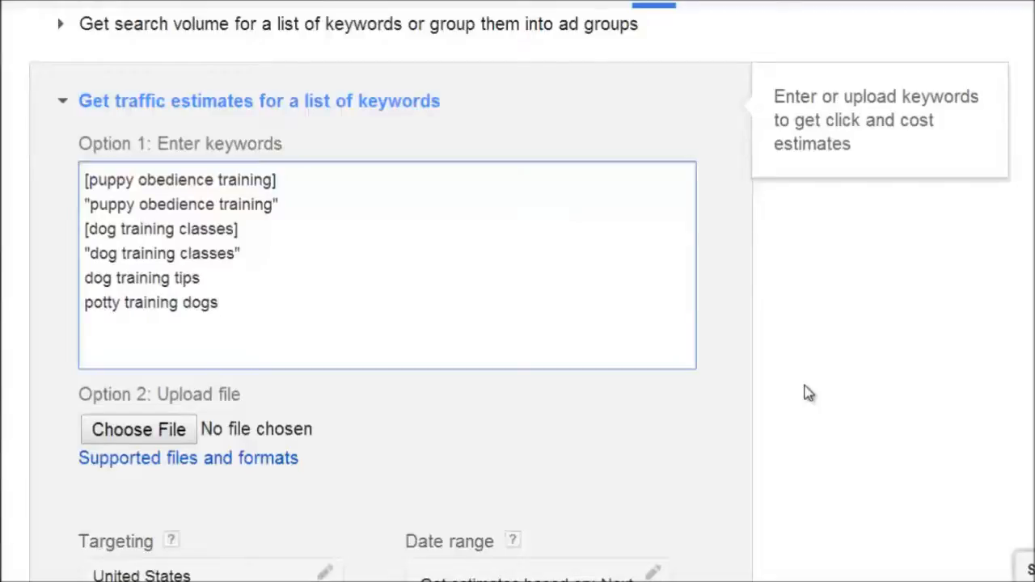
scroll(801, 393, down, 2)
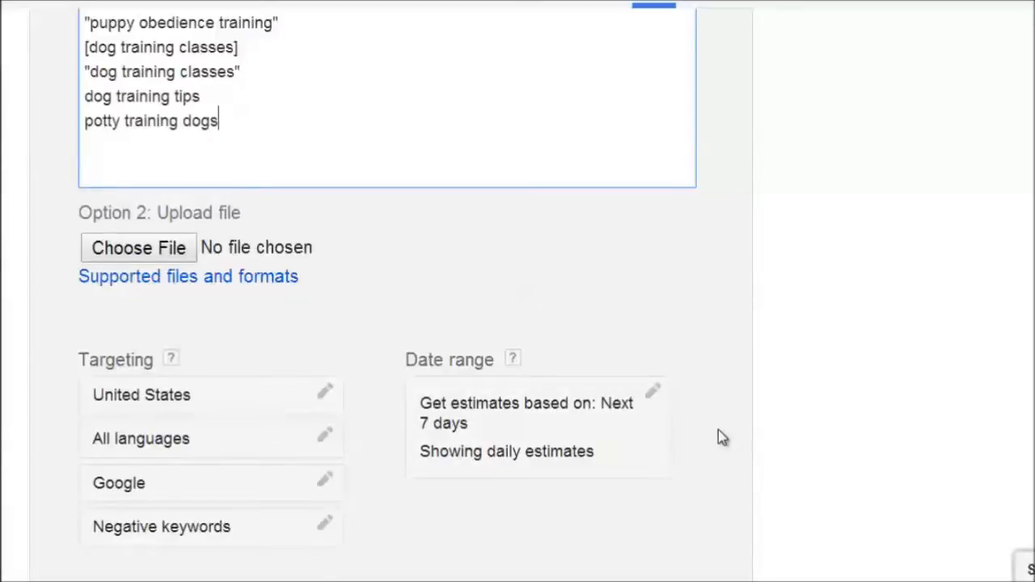
scroll(722, 437, up, 3)
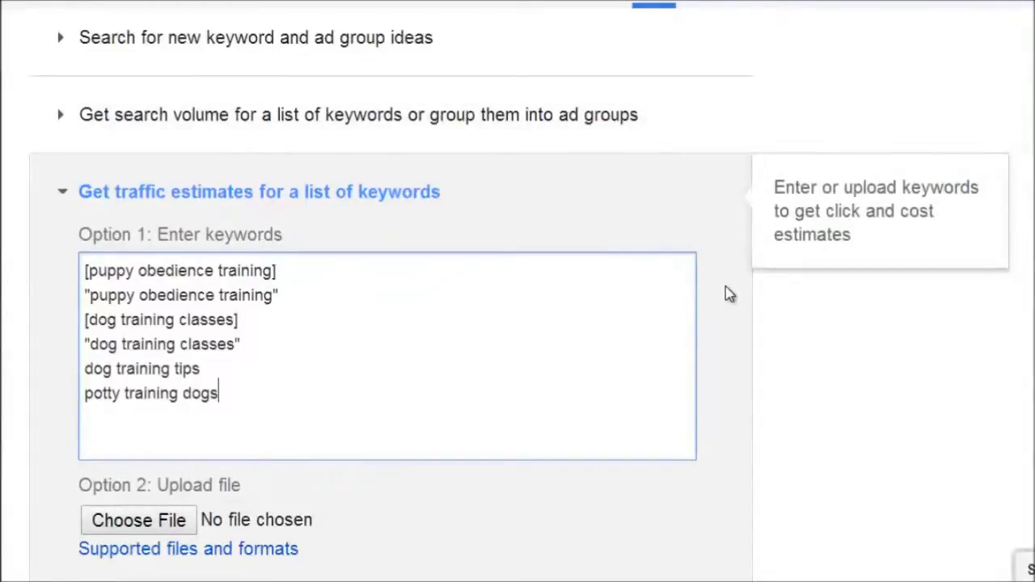
scroll(728, 295, down, 3)
scroll(726, 299, down, 3)
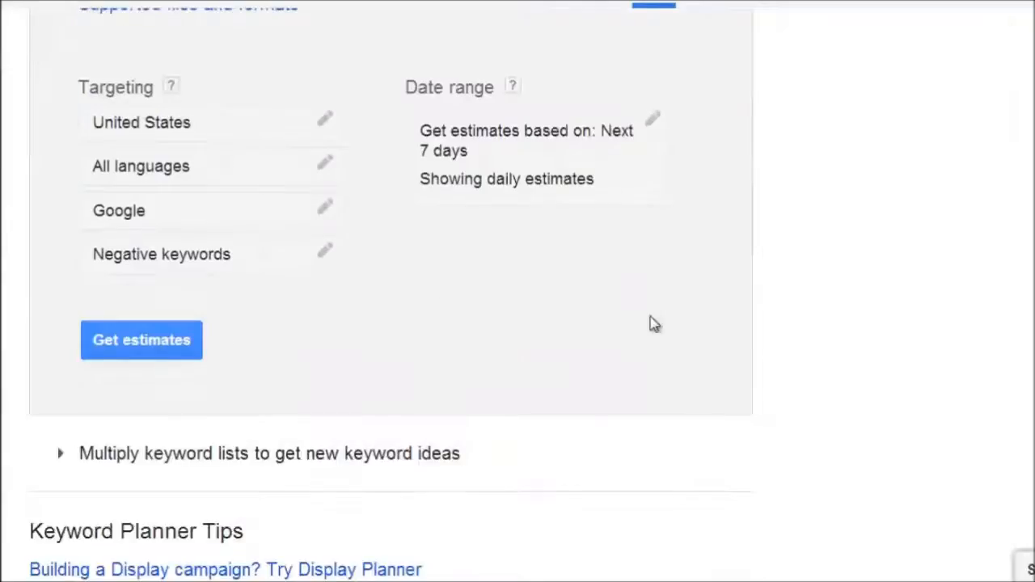
click(134, 349)
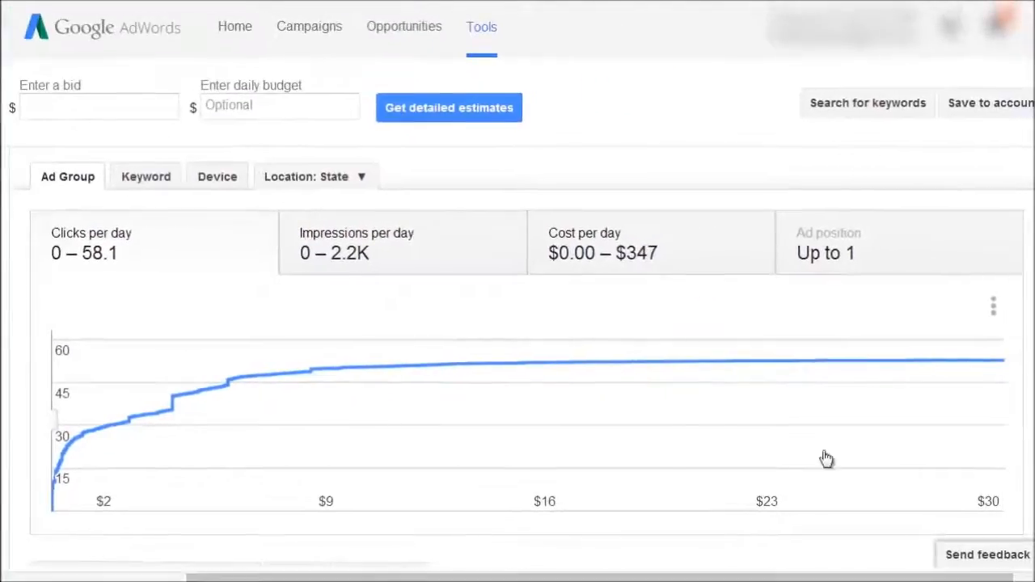
- Set the bid to $1.00 and the daily budget to $30.00 for the keyword estimates
key(ctrl+minus)
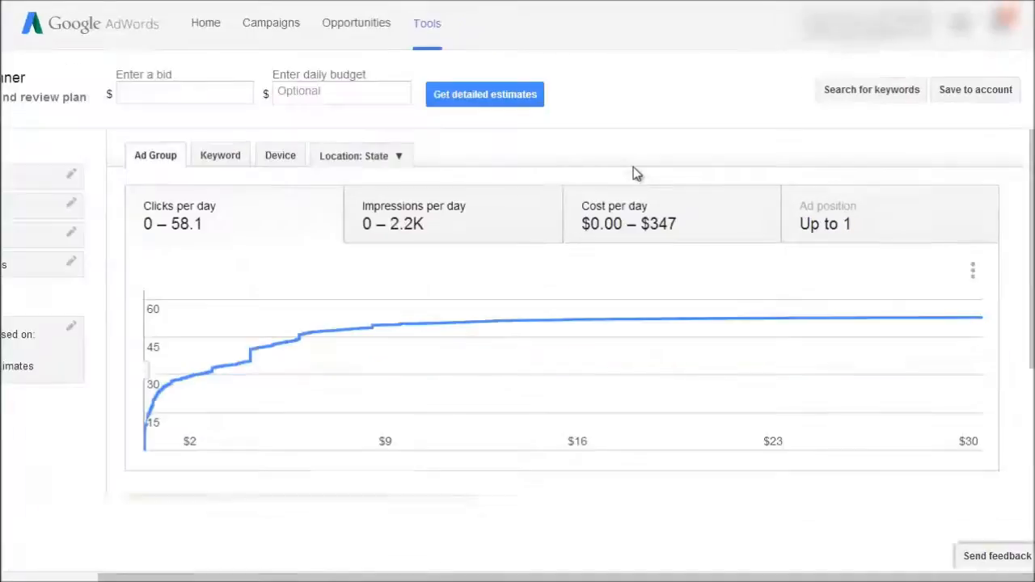
key(ctrl+plus)
drag(635, 577, 736, 576)
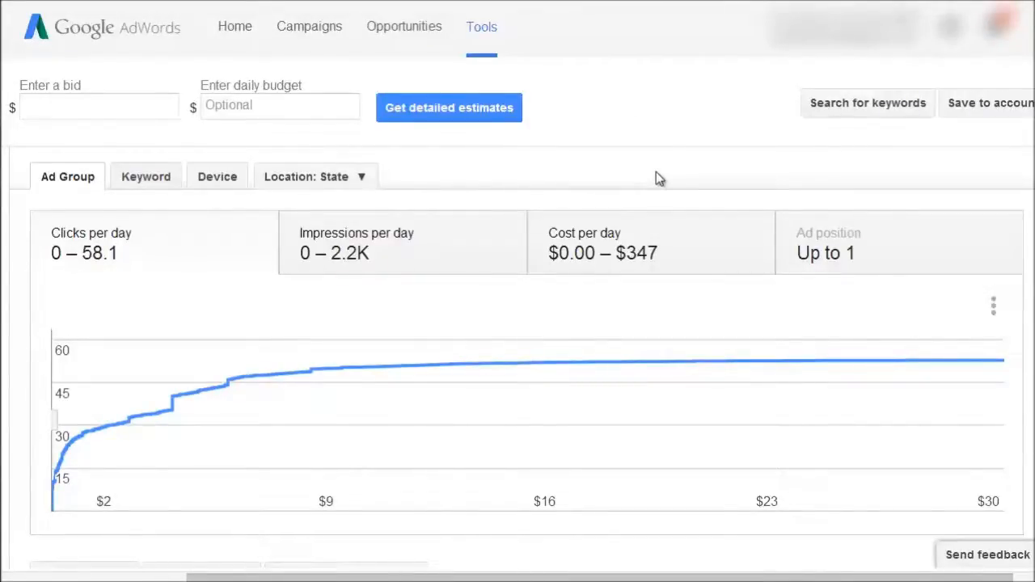
click(104, 99)
text(1)
key(Tab)
text(30)
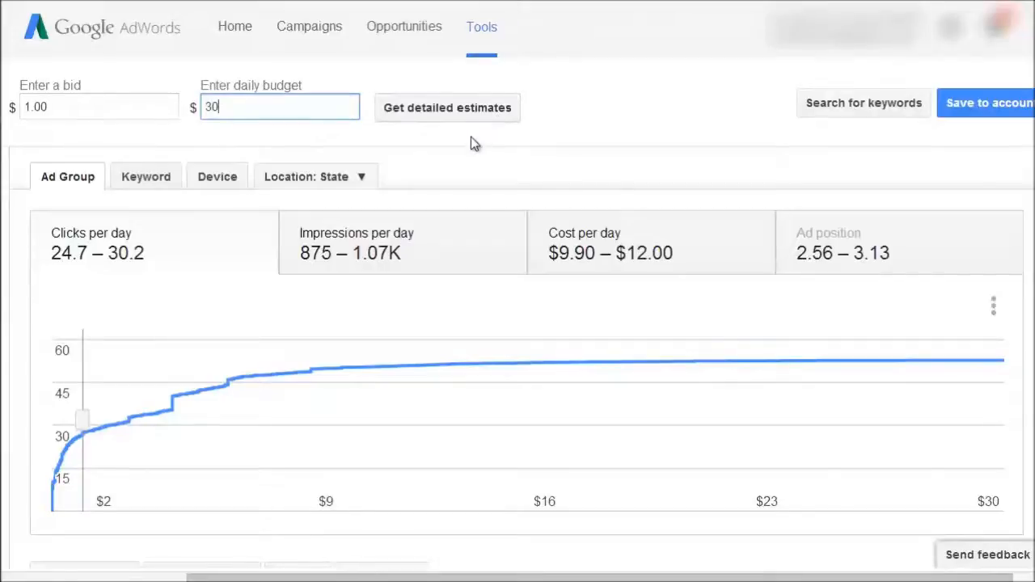
click(451, 172)
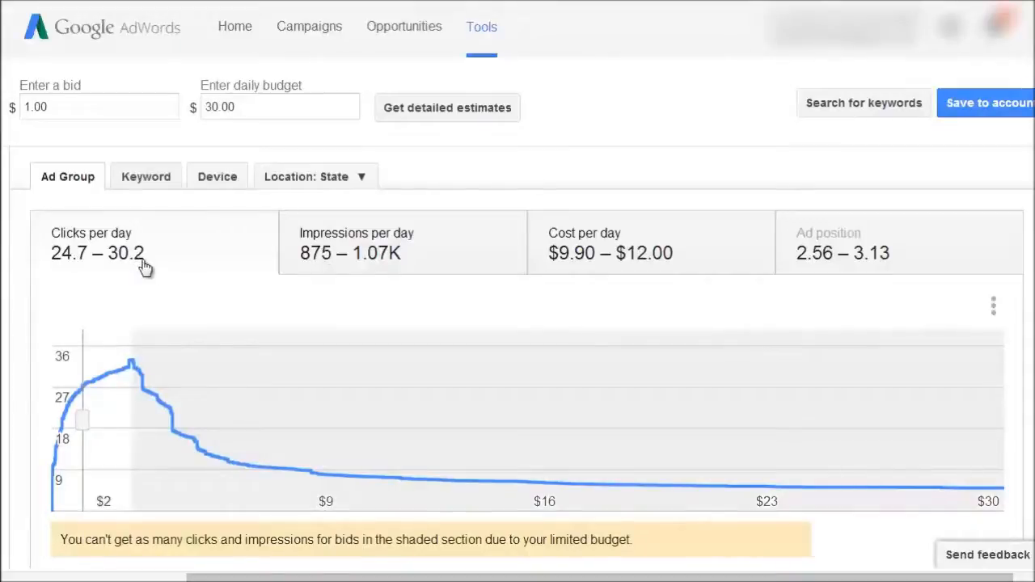
- Review the clicks per day estimates broken down by device and by state
mouse_move(139, 377)
click(209, 186)
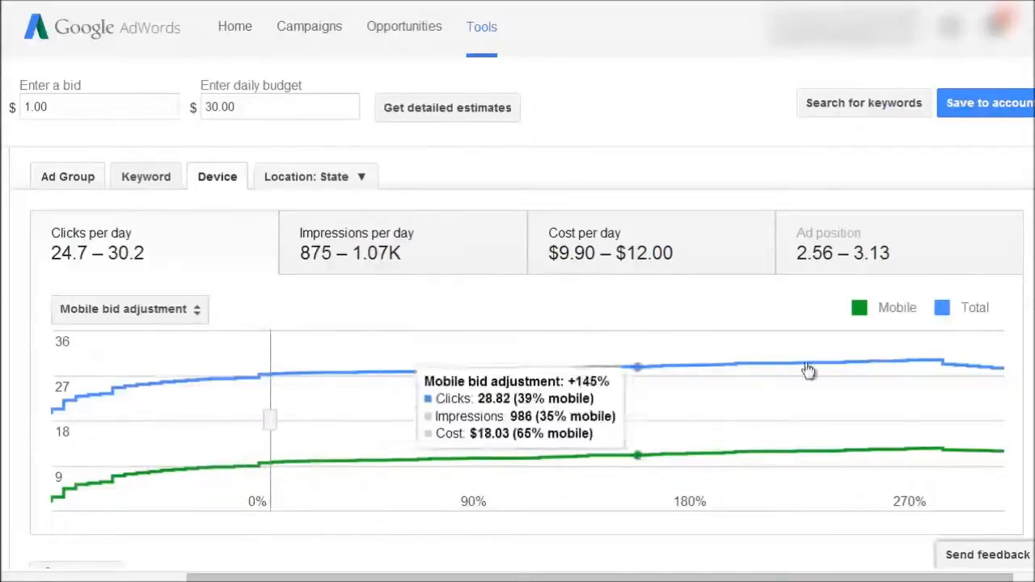
click(307, 186)
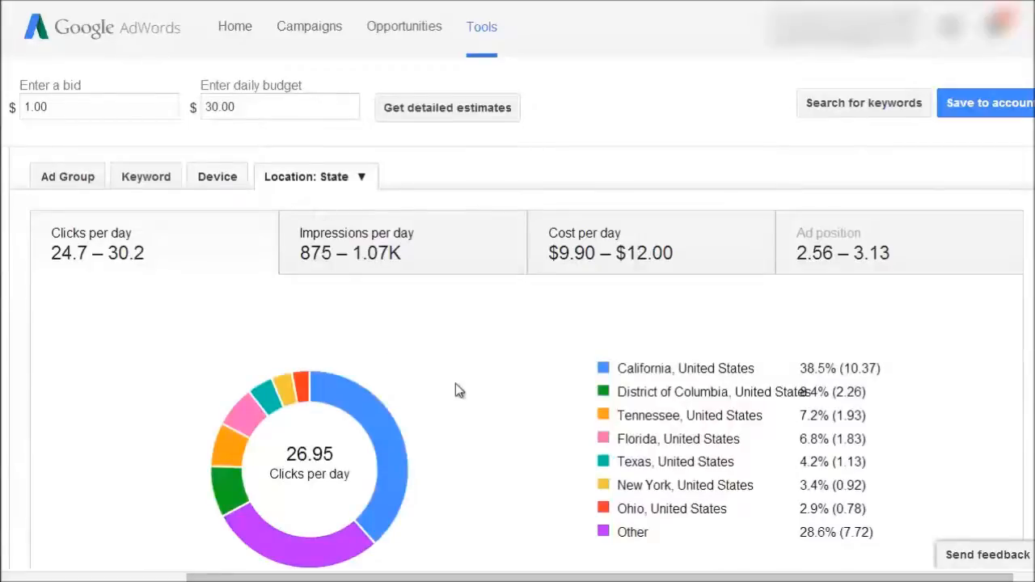
scroll(458, 389, down, 1)
scroll(458, 388, up, 1)
scroll(571, 462, down, 2)
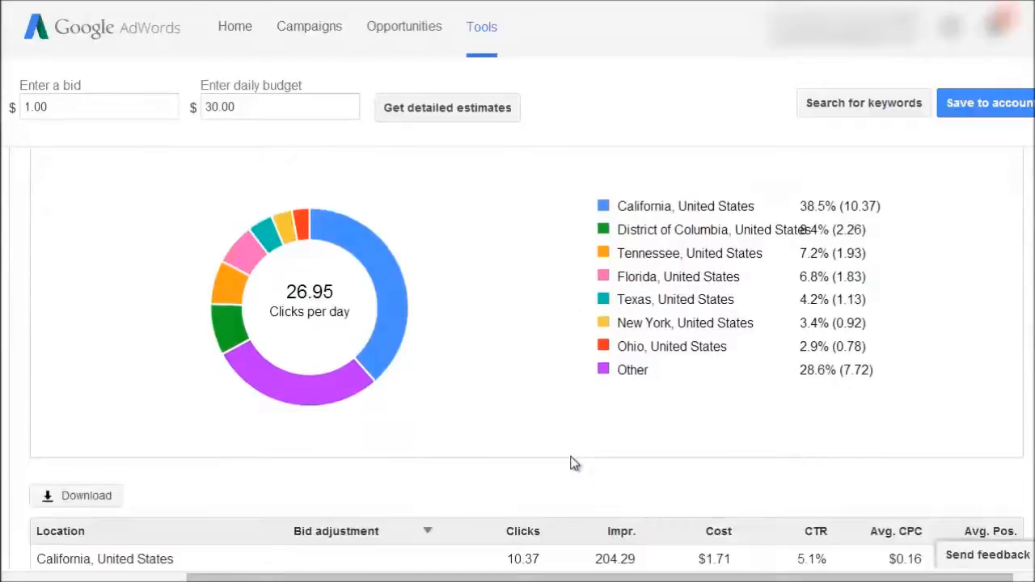
- View the state breakdown for impressions per day and for cost per day
scroll(388, 191, up, 1)
click(388, 192)
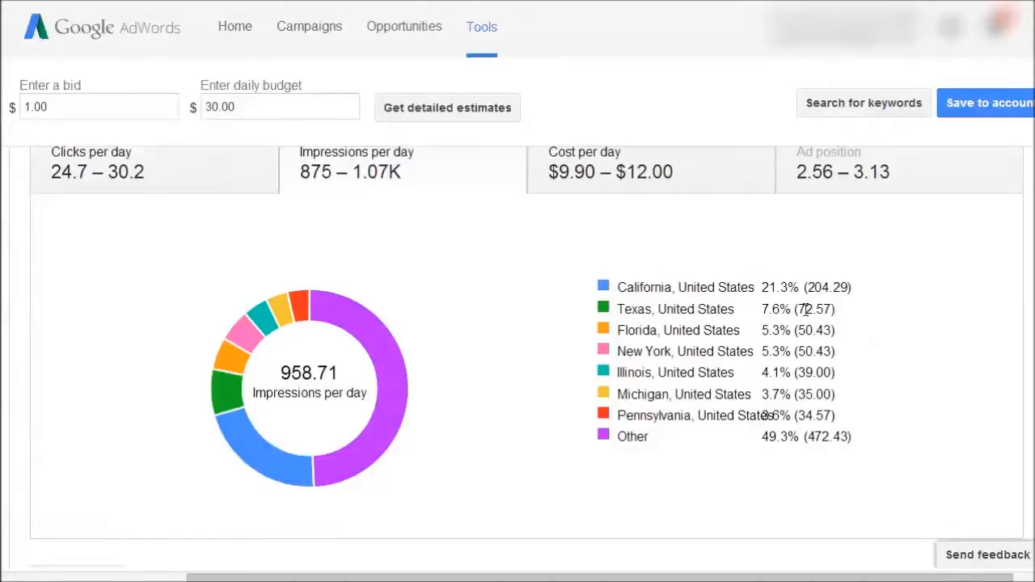
click(689, 184)
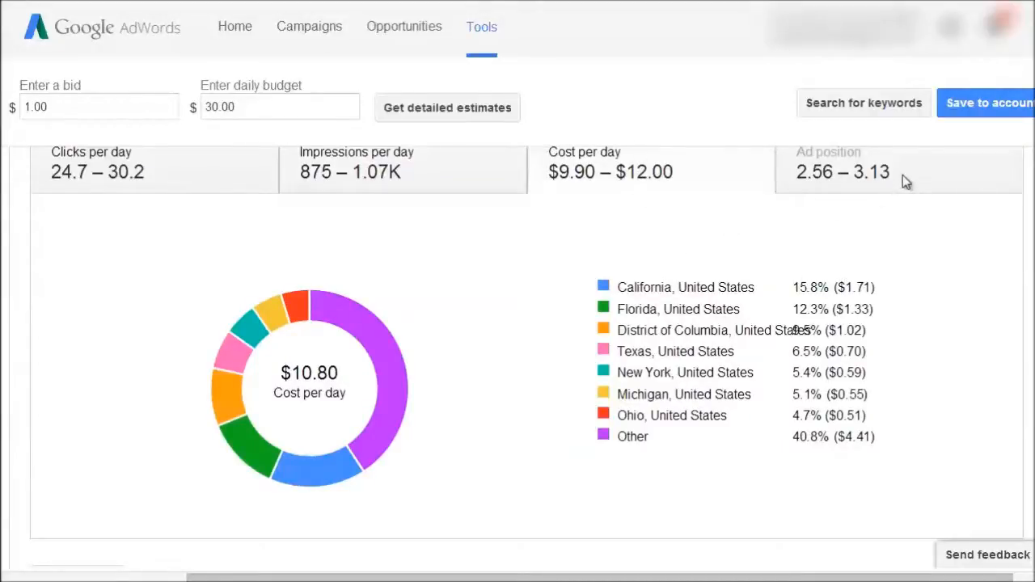
- Change the bid to $2.00 and get the detailed estimates again
click(89, 105)
text(2)
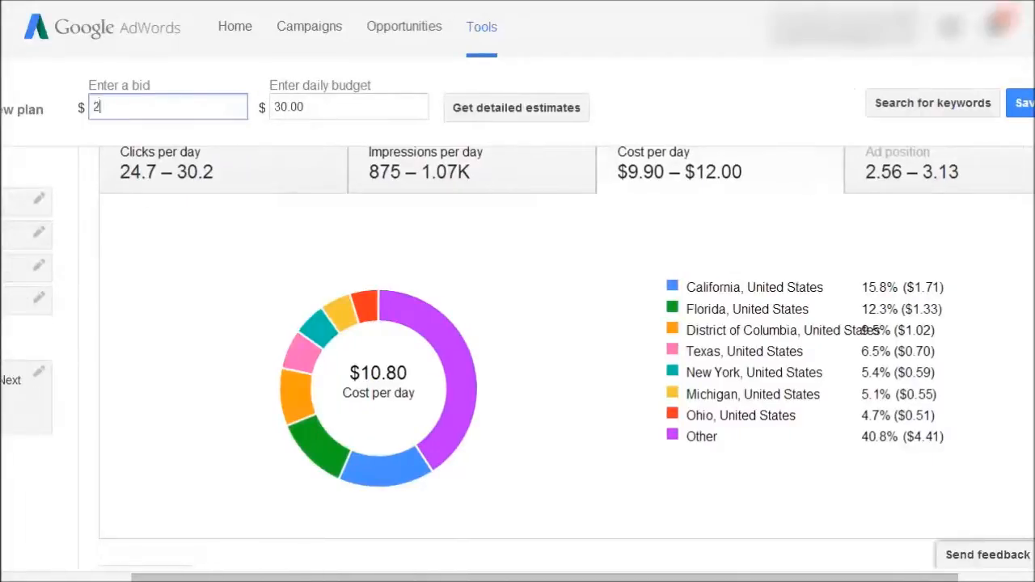
click(530, 111)
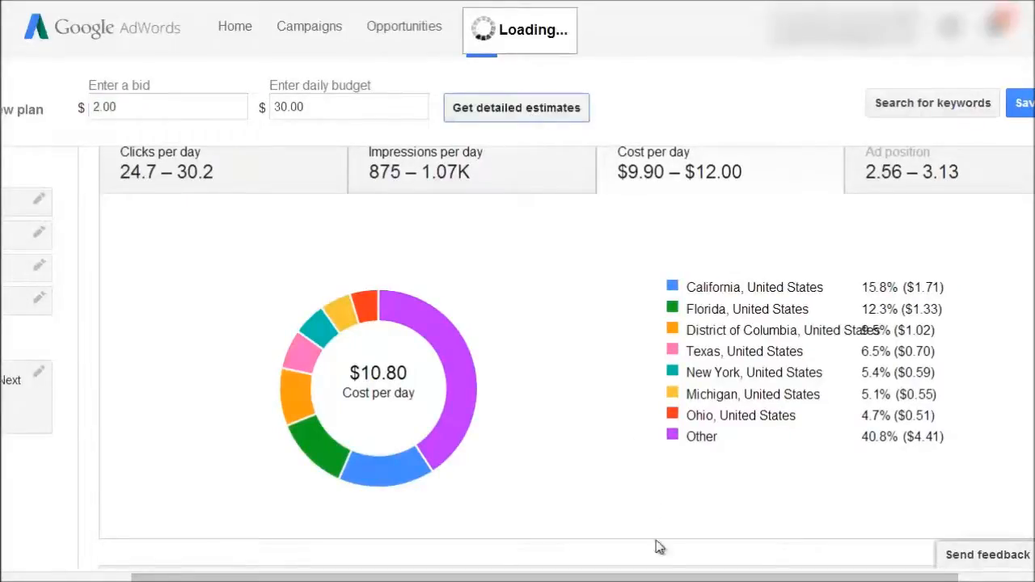
drag(654, 578, 732, 578)
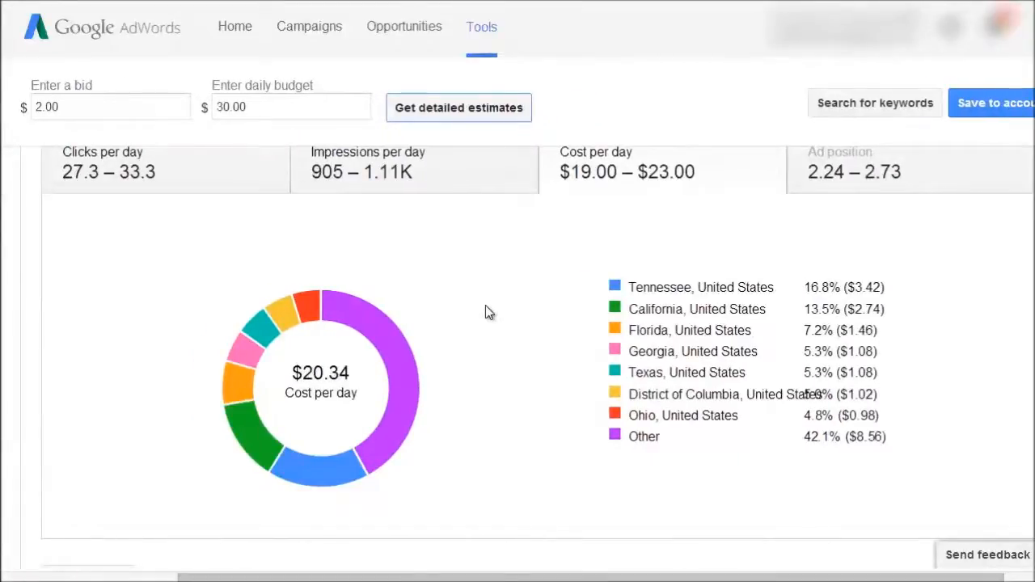
- Examine the table of estimates by state, highlighting the District of Columbia entry and its CTR
scroll(486, 307, up, 1)
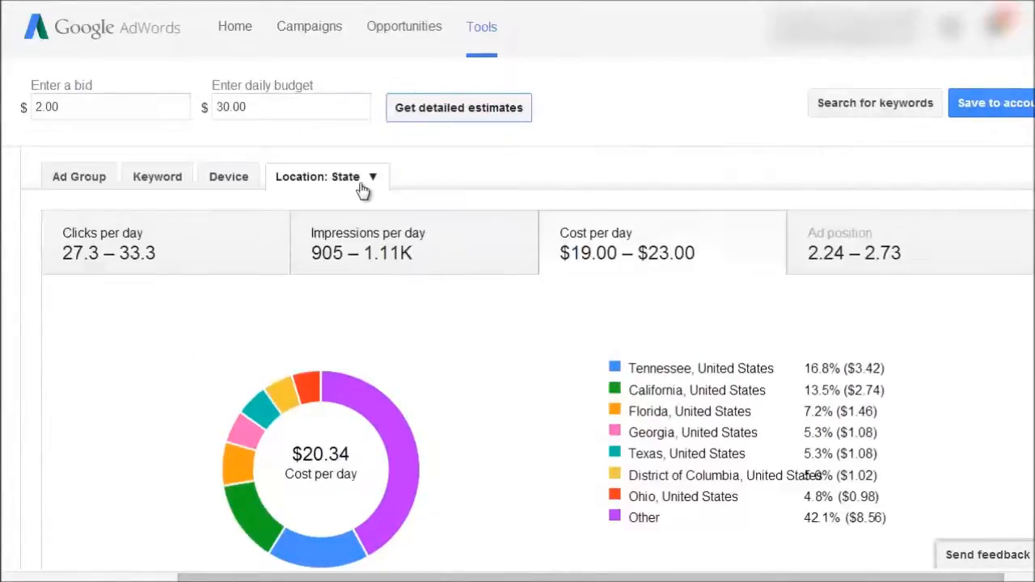
scroll(579, 367, down, 3)
scroll(579, 367, up, 3)
scroll(579, 366, down, 3)
scroll(579, 366, down, 4)
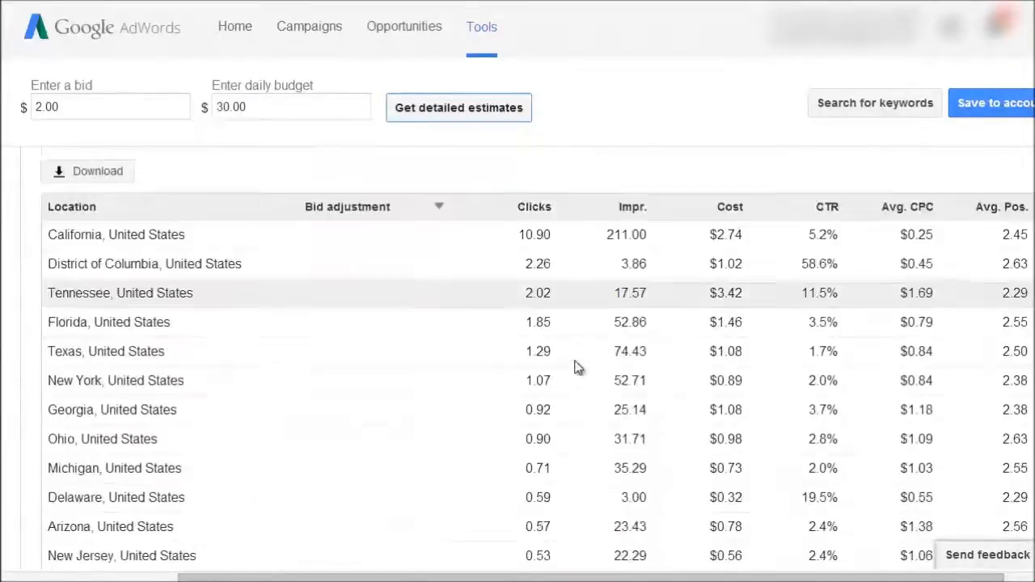
scroll(578, 364, up, 1)
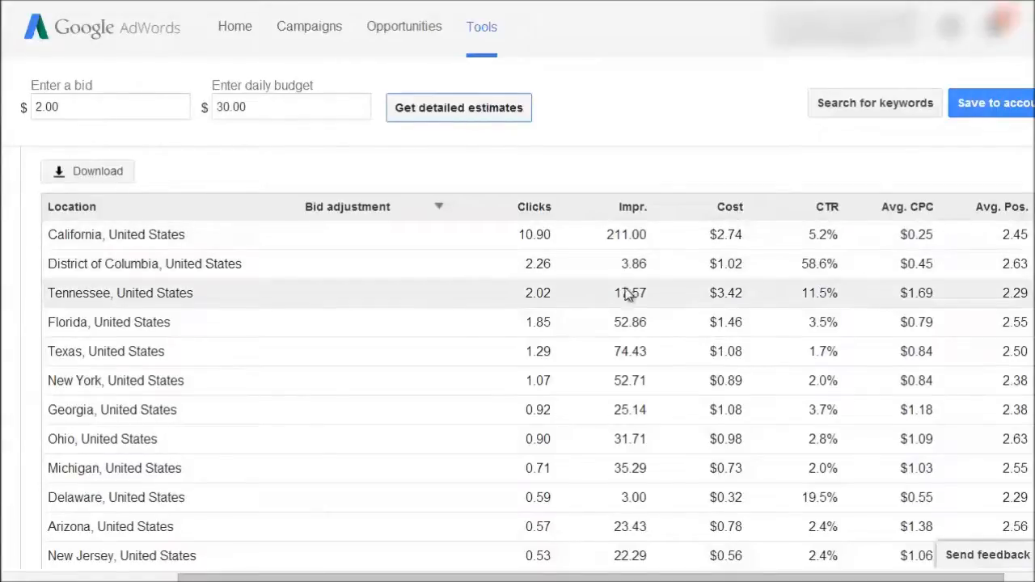
click(55, 266)
drag(54, 267, 251, 262)
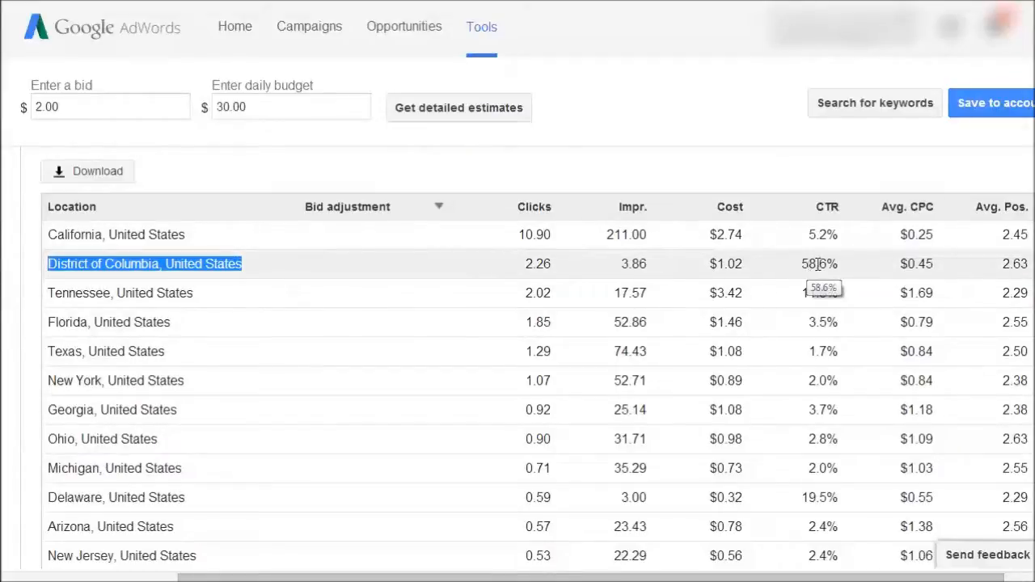
drag(803, 262, 839, 264)
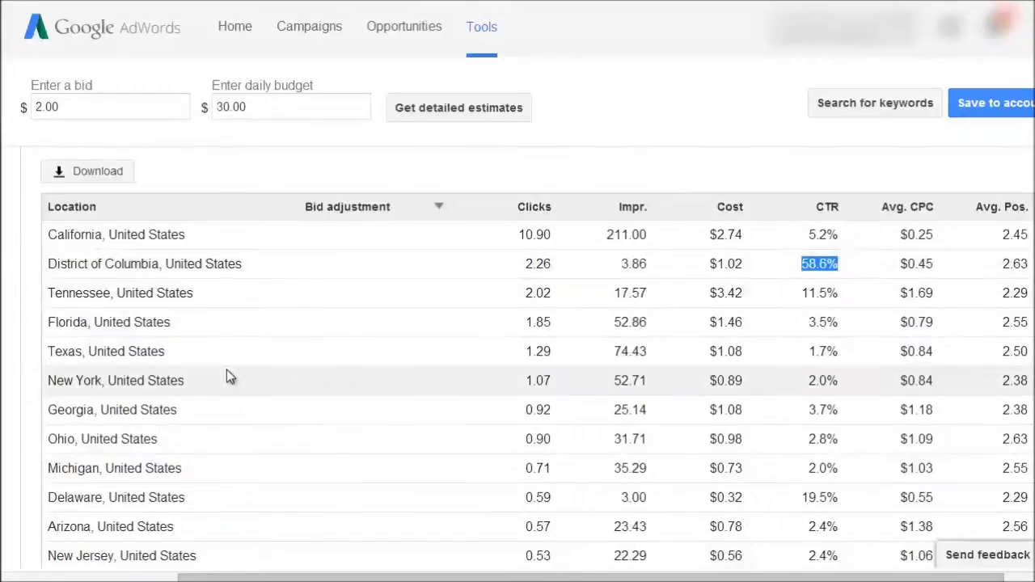
- Review the clicks, impressions, cost, CTR and average CPC estimates for the remaining states in the location table
scroll(226, 370, down, 1)
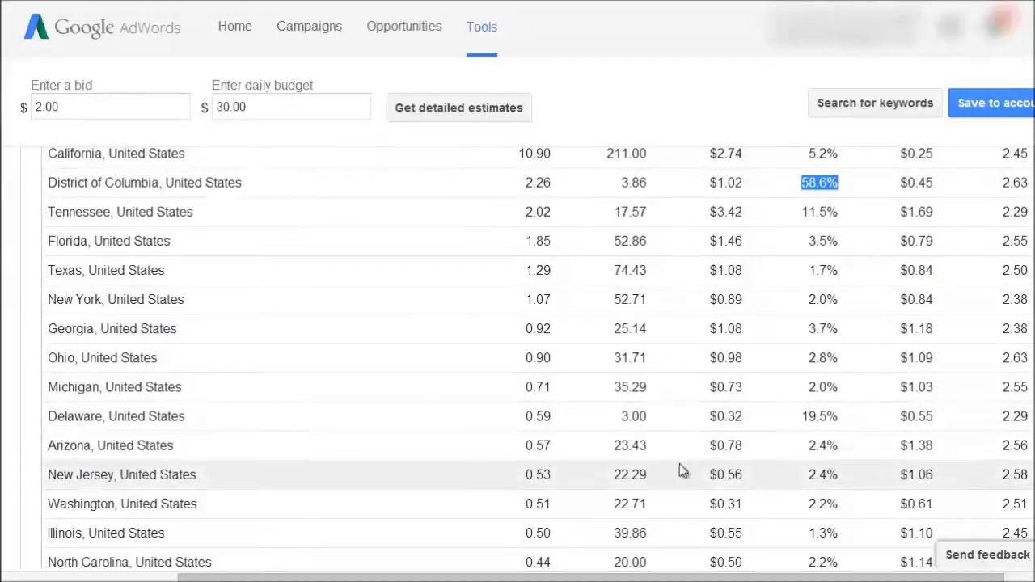
scroll(728, 422, down, 5)
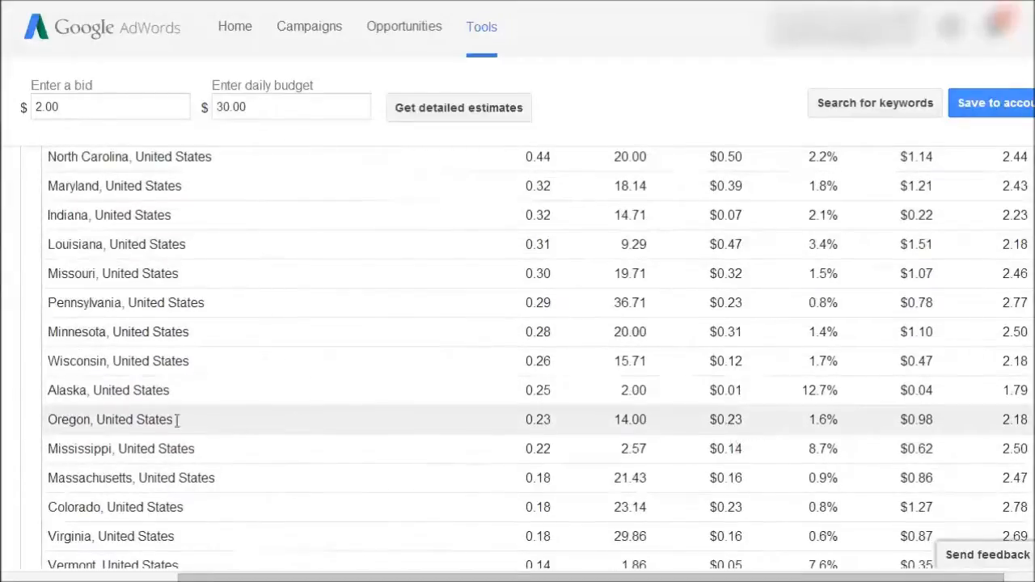
scroll(853, 435, down, 2)
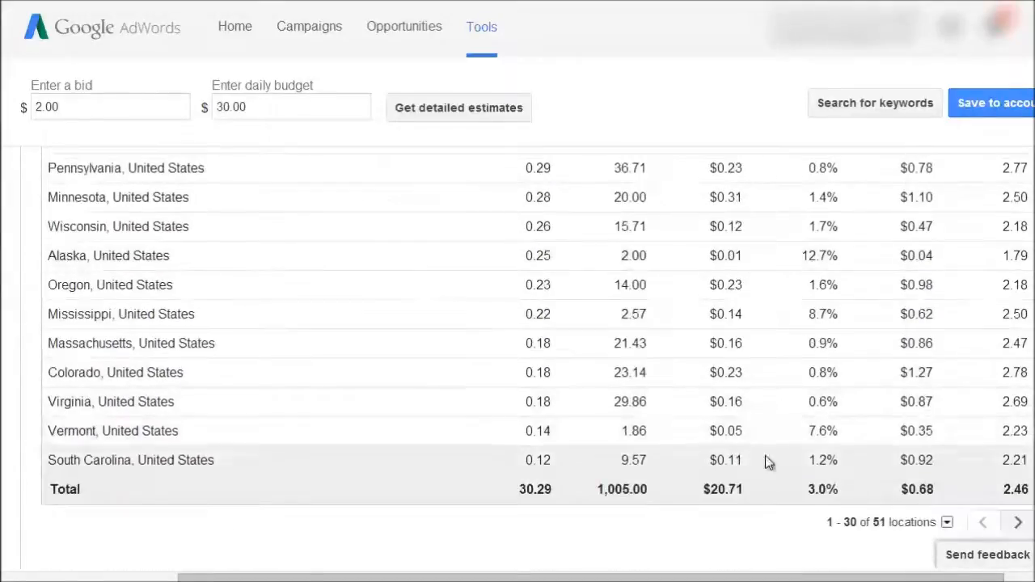
scroll(897, 412, up, 10)
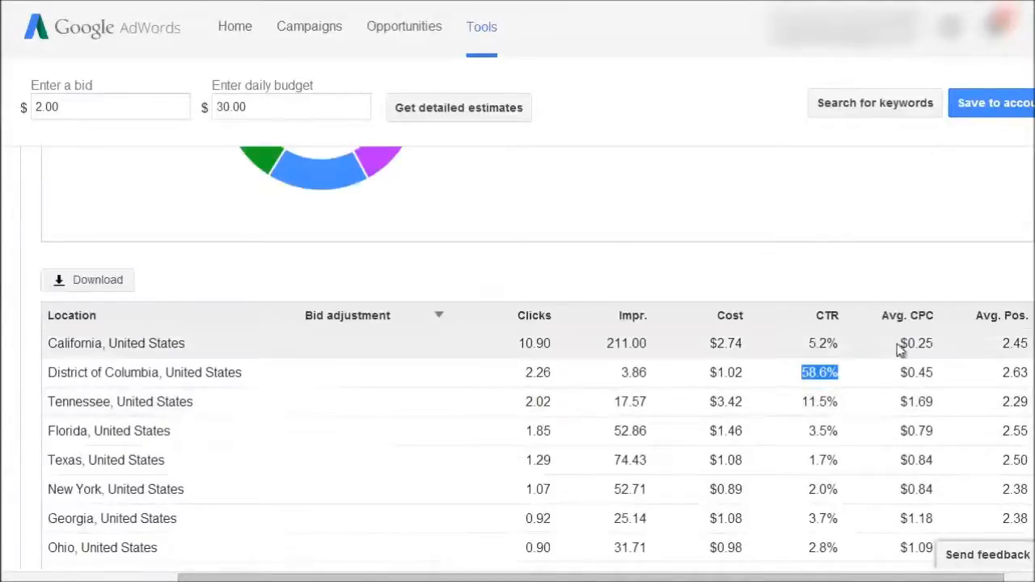
- Download the plan from the location table as an Excel CSV with historical statistics and traffic estimates, save it and open the file
scroll(828, 347, down, 1)
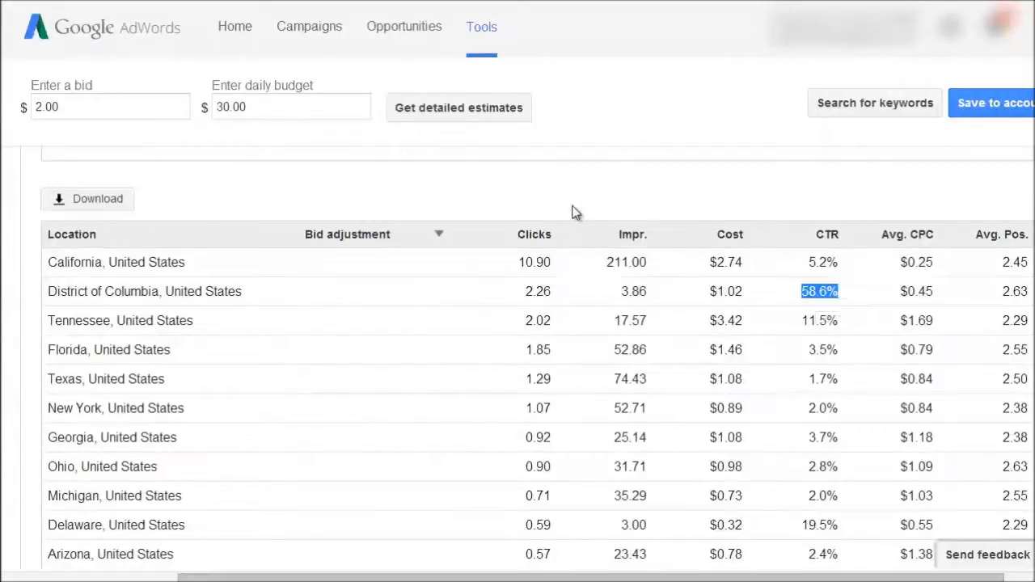
click(97, 198)
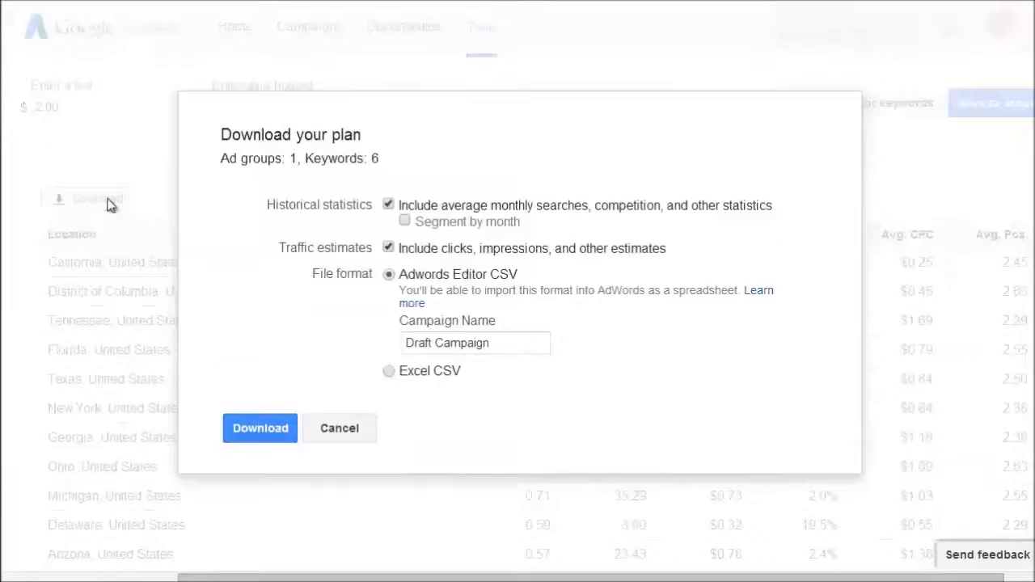
click(390, 372)
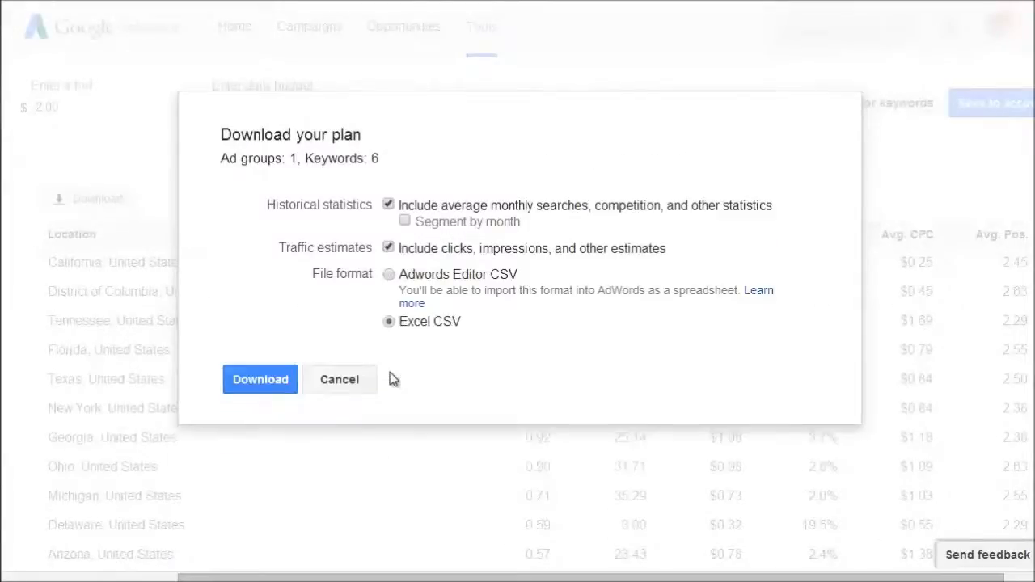
click(255, 380)
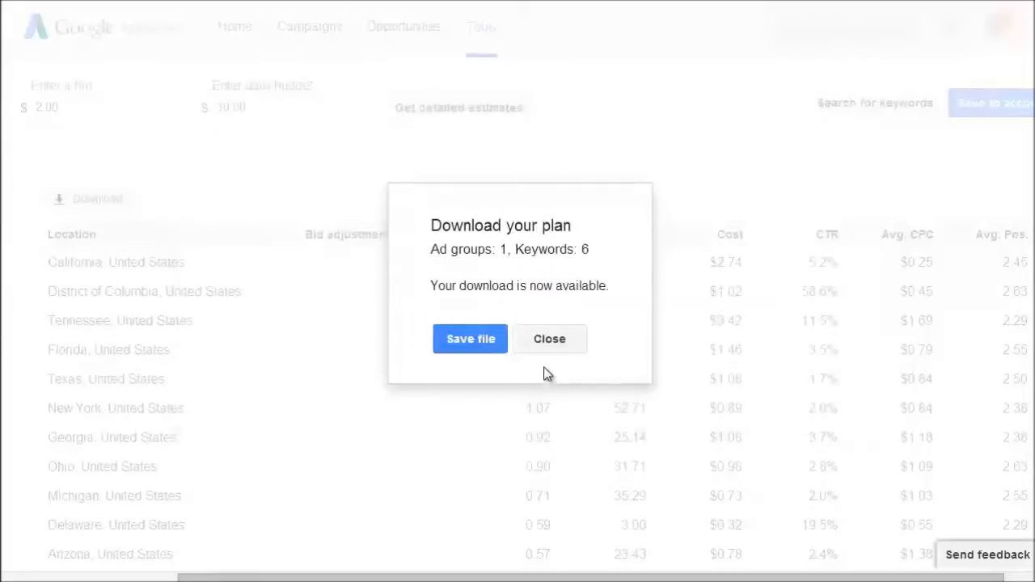
click(467, 342)
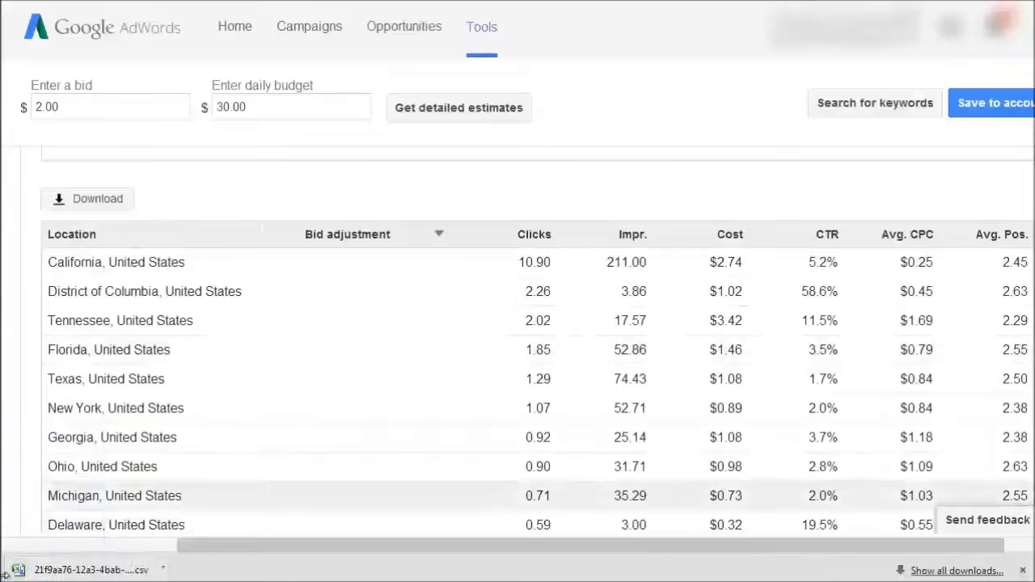
click(72, 571)
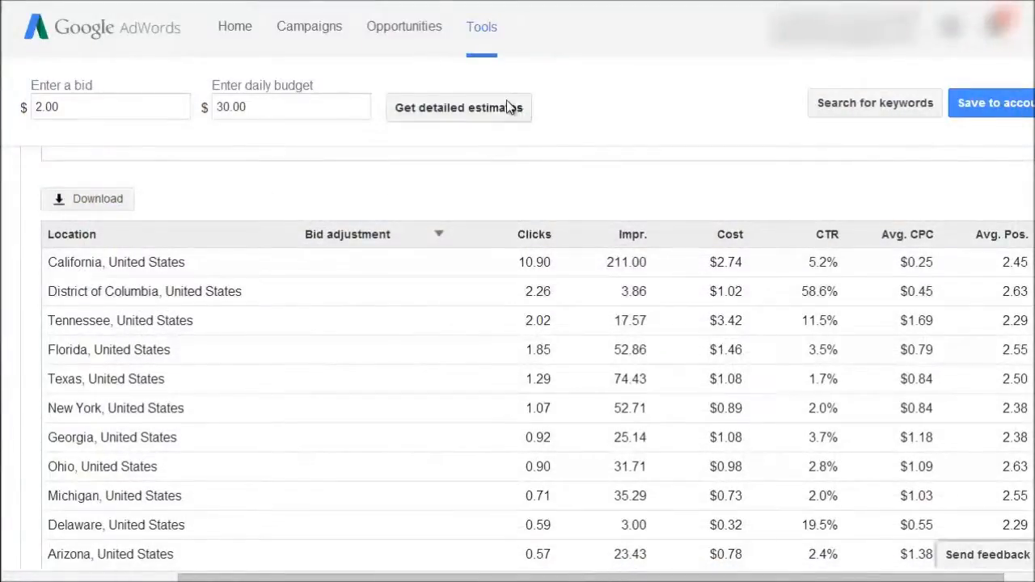
- Switch to the keyword breakdown and examine its cost per day chart and the table of estimates for each keyword
scroll(326, 182, up, 5)
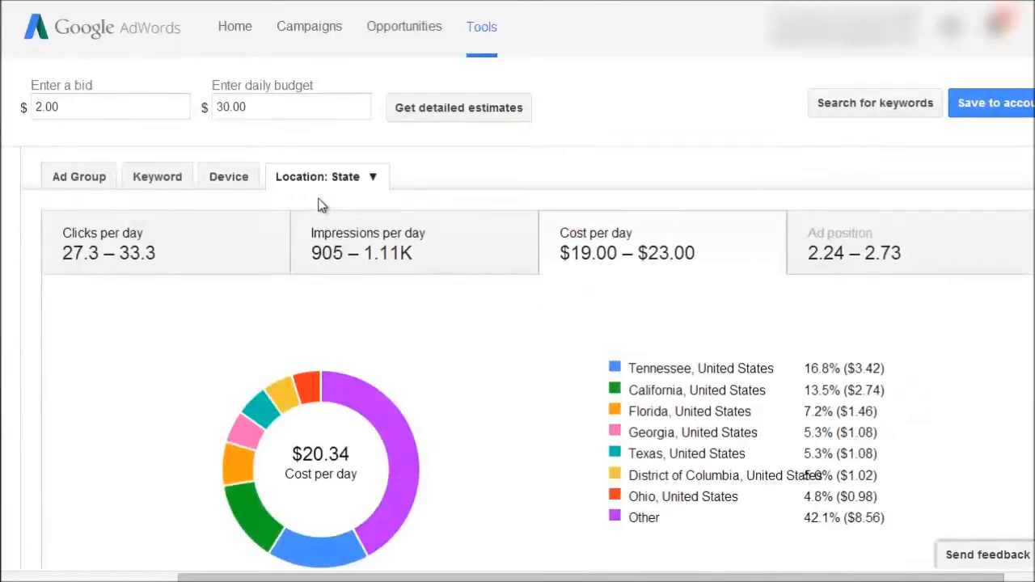
click(167, 174)
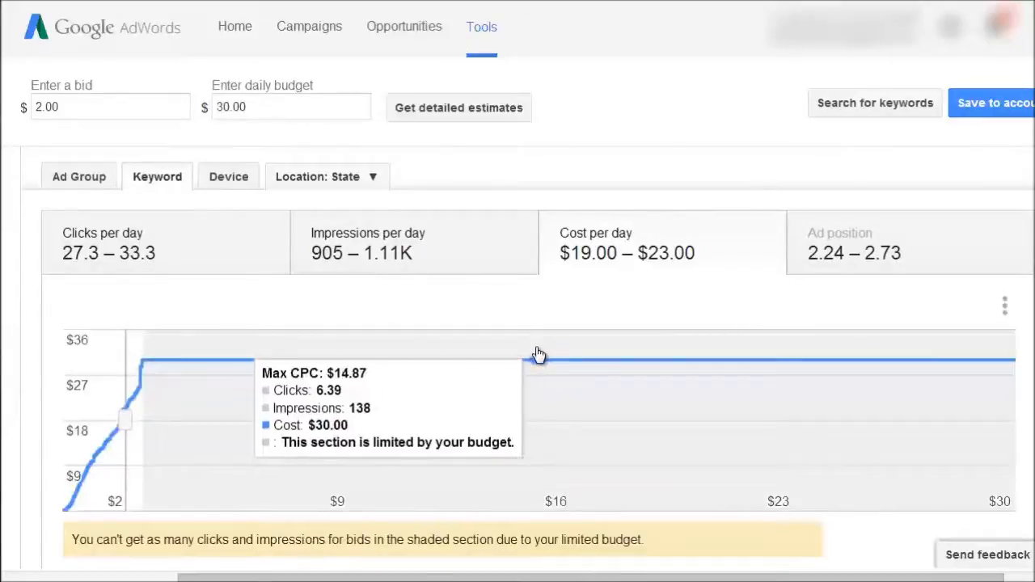
scroll(537, 354, down, 5)
scroll(534, 346, up, 5)
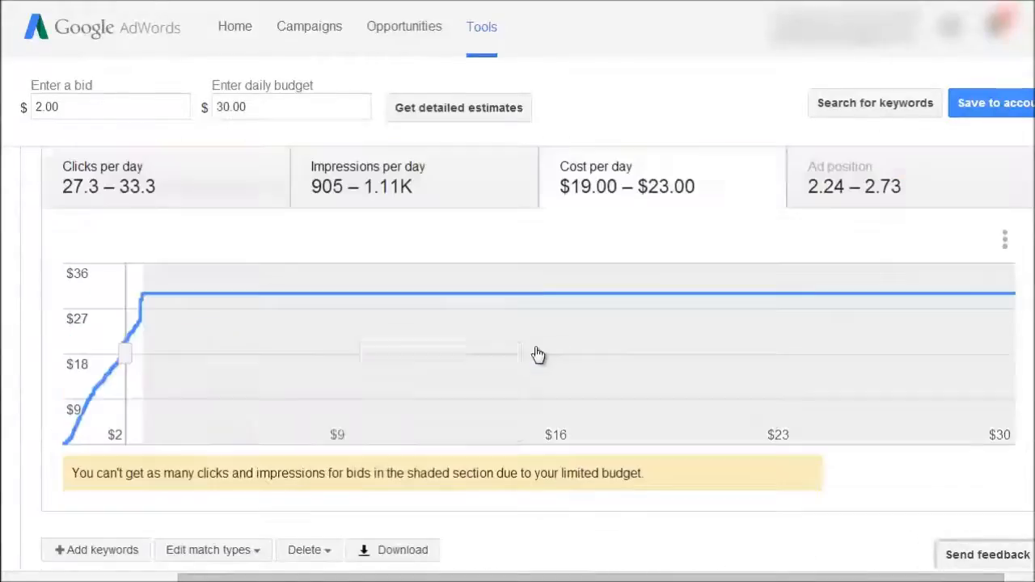
scroll(543, 443, down, 4)
scroll(542, 443, down, 1)
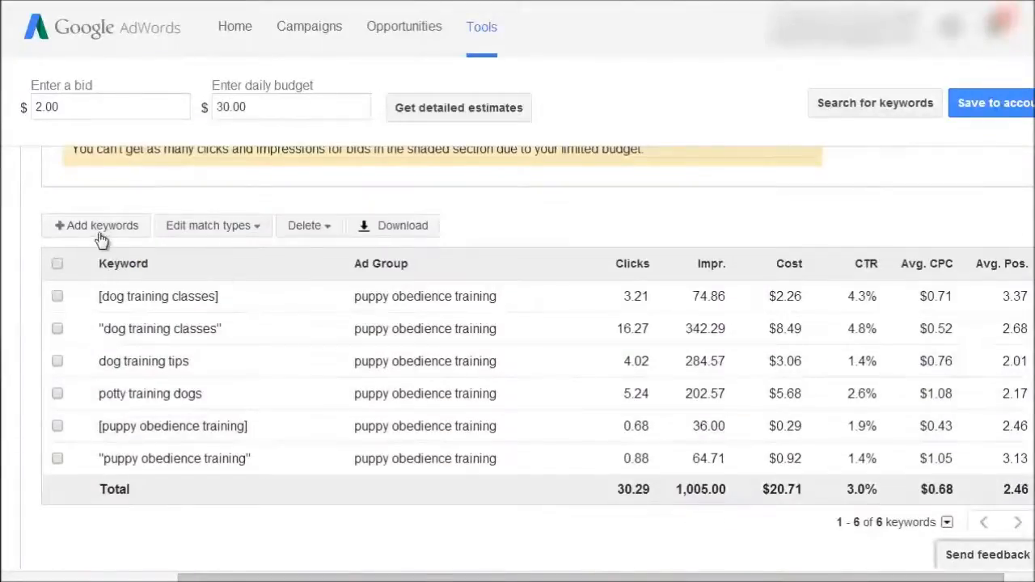
- Look at the match types available for all keywords without applying one
click(190, 229)
mouse_move(220, 285)
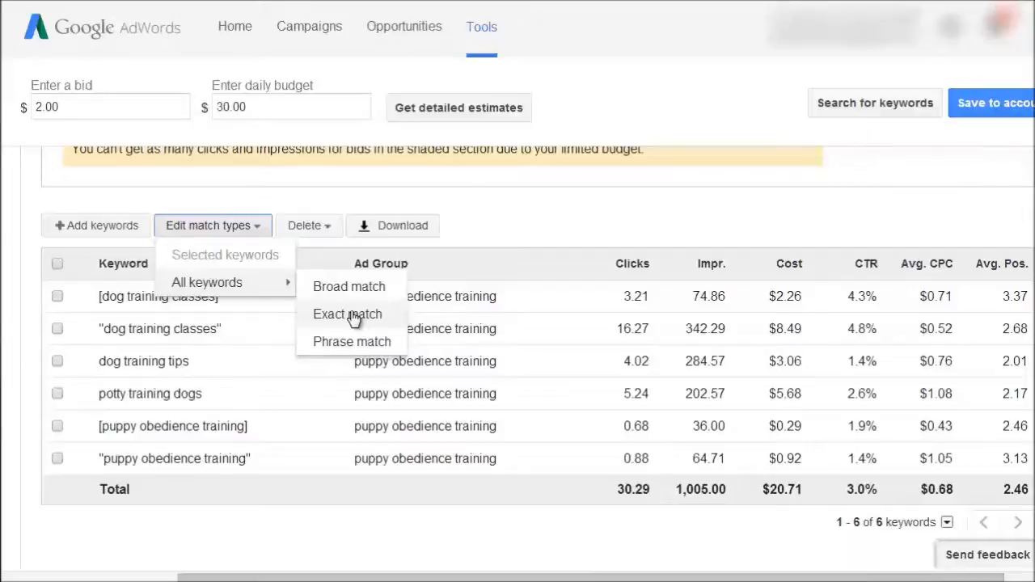
click(478, 209)
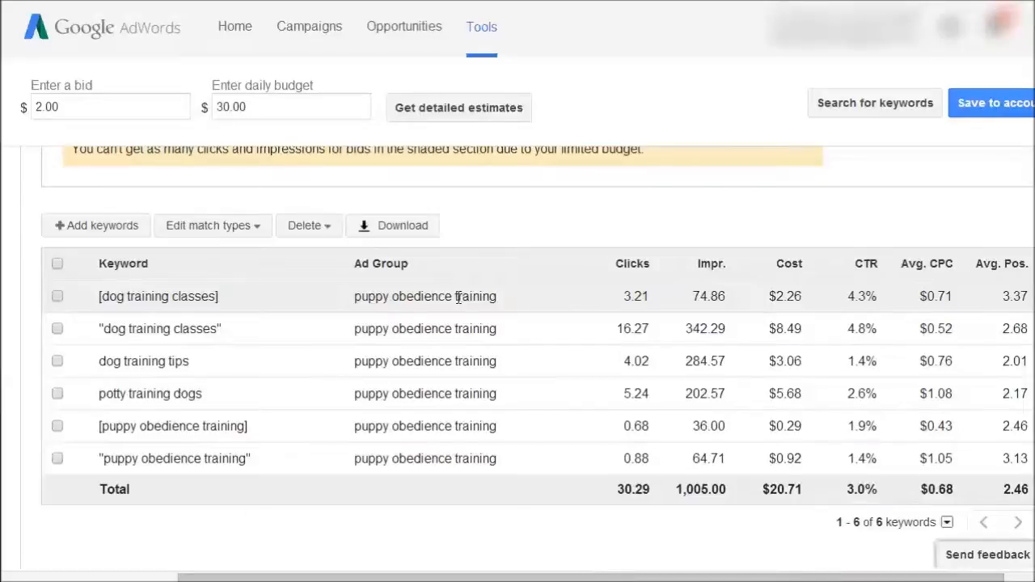
- Download the plan from the keyword table as an Excel CSV and save the file
click(382, 233)
click(285, 418)
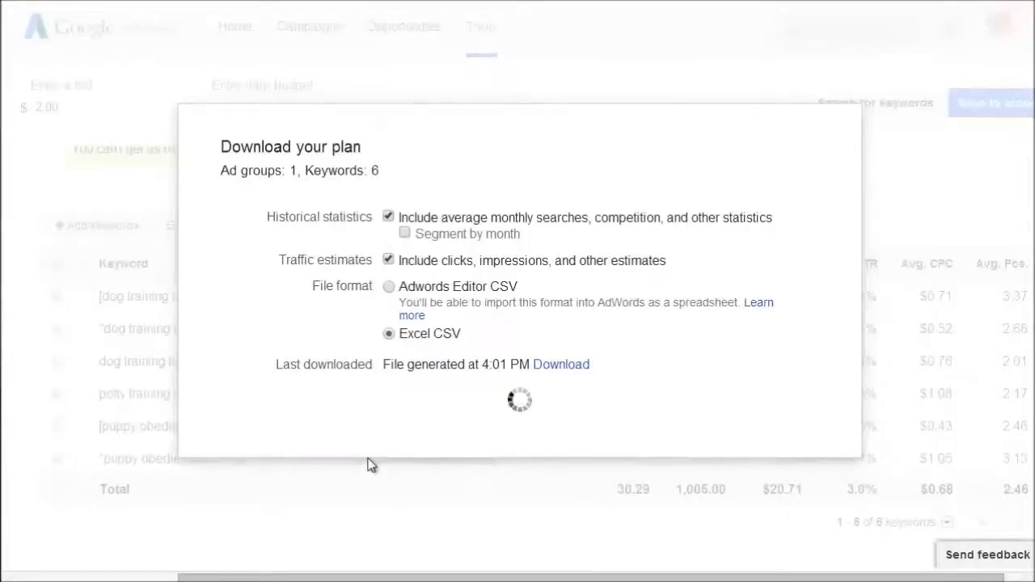
click(472, 347)
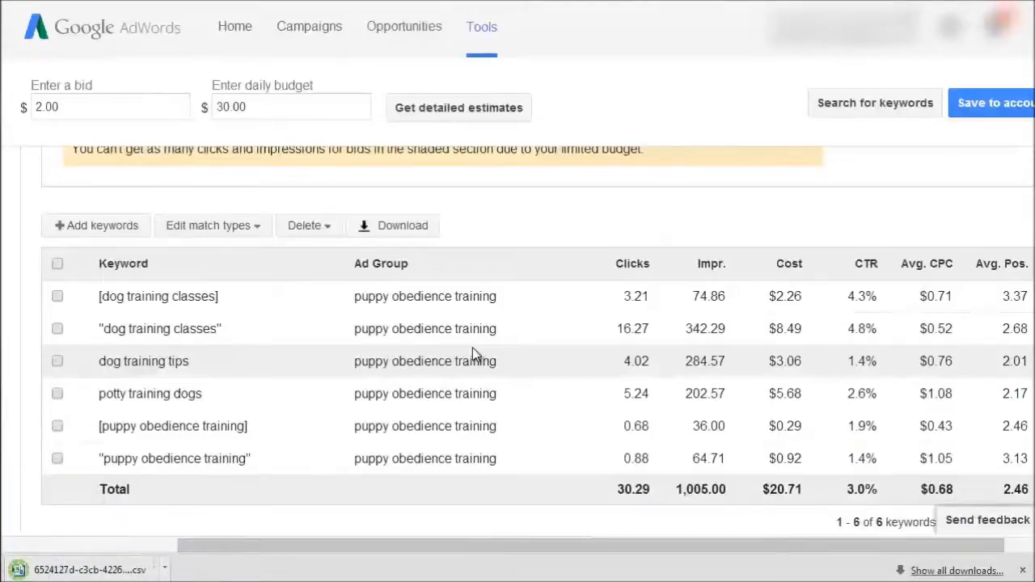
- Review the device breakdown's mobile bid adjustment chart and the desktop, mobile and tablet estimates, and dismiss the finished download notice
scroll(473, 348, up, 5)
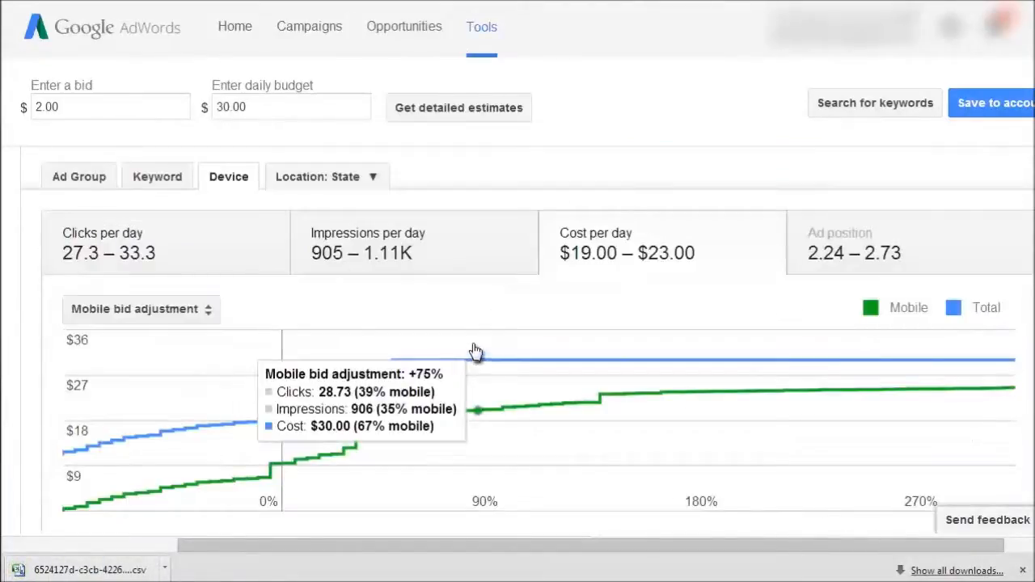
scroll(472, 400, down, 3)
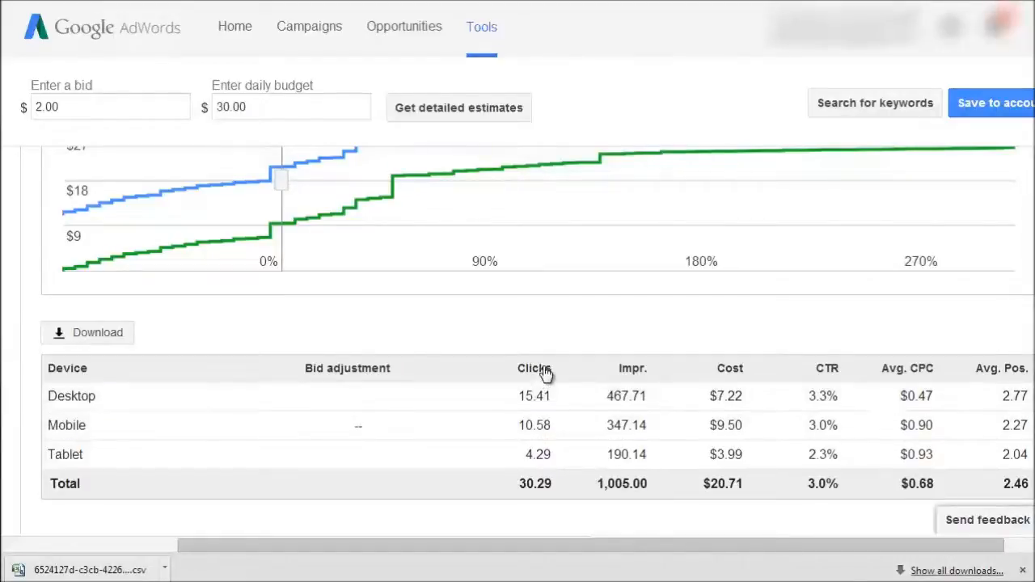
scroll(478, 330, up, 3)
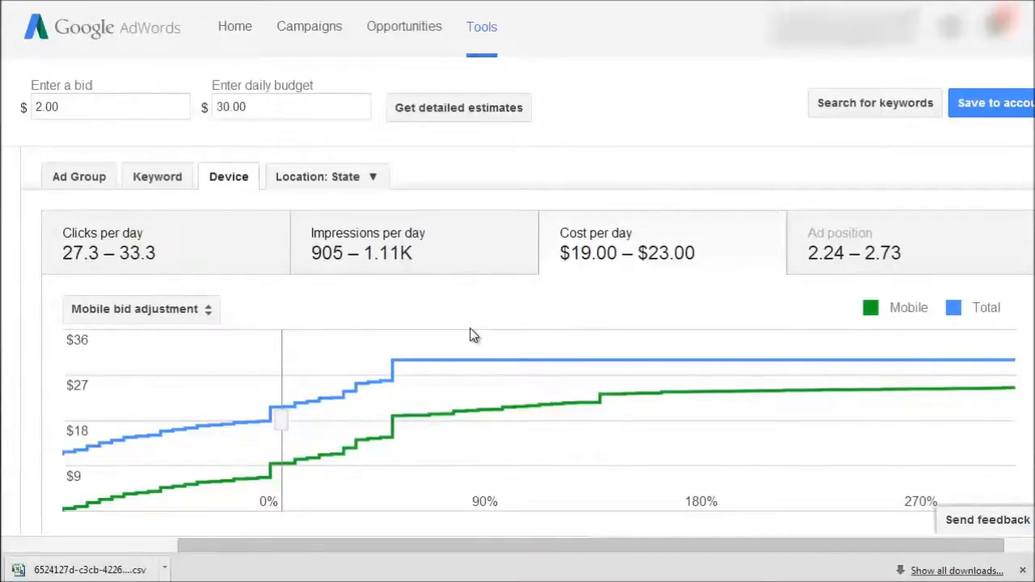
click(1023, 570)
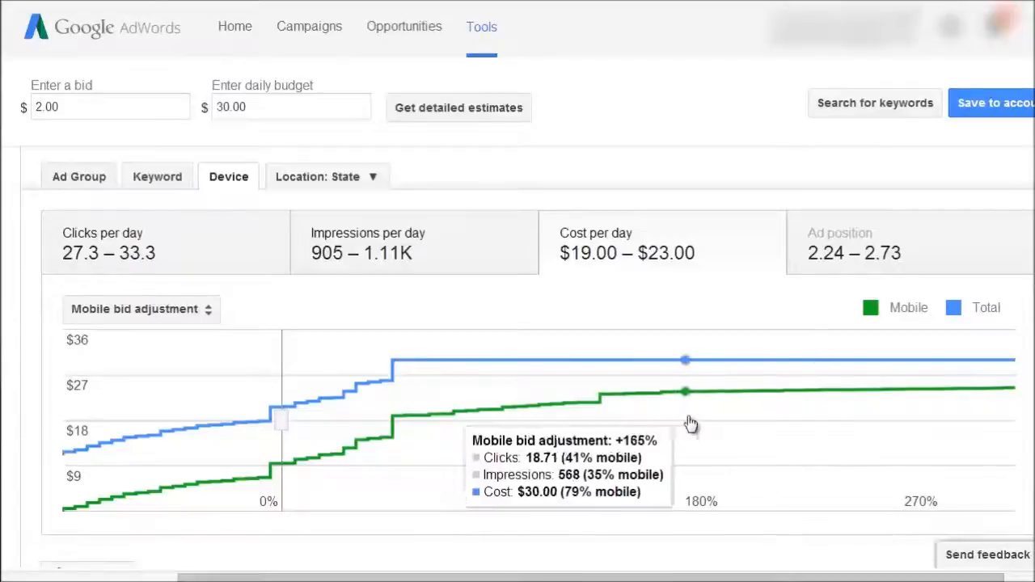